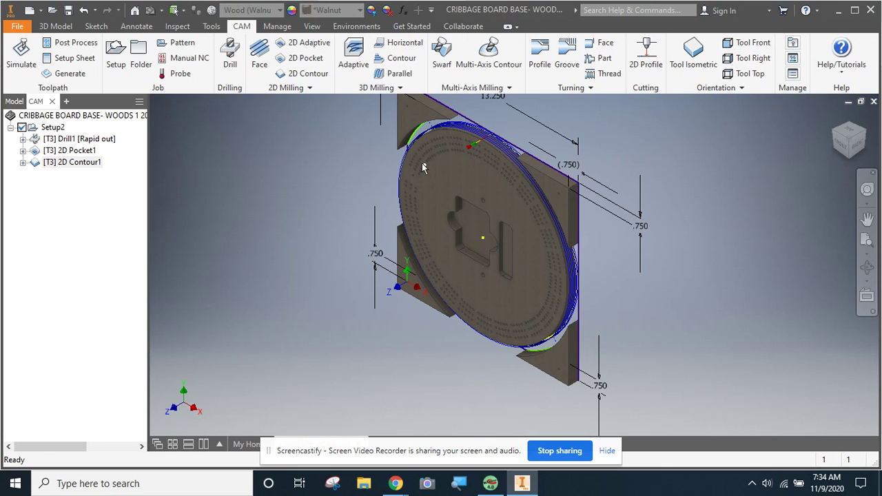
- Look at the part's feature tree, then return to the CAM operations list
mouse_move(424, 166)
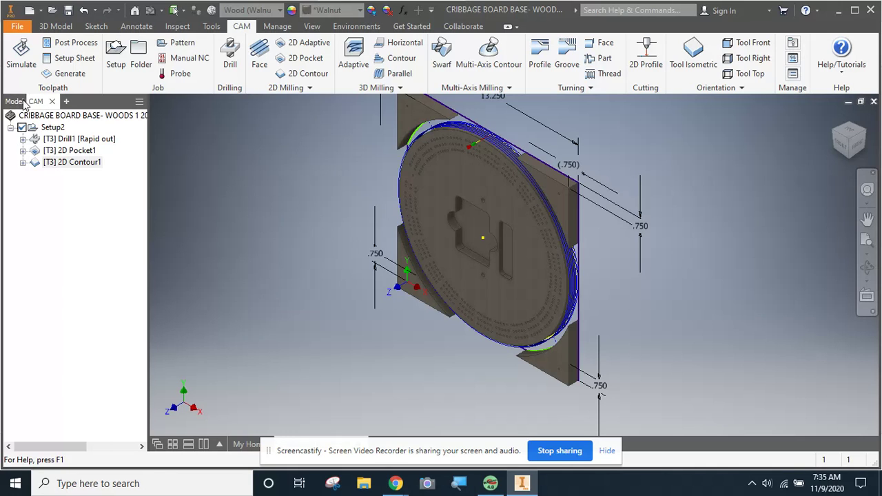
left_click(22, 103)
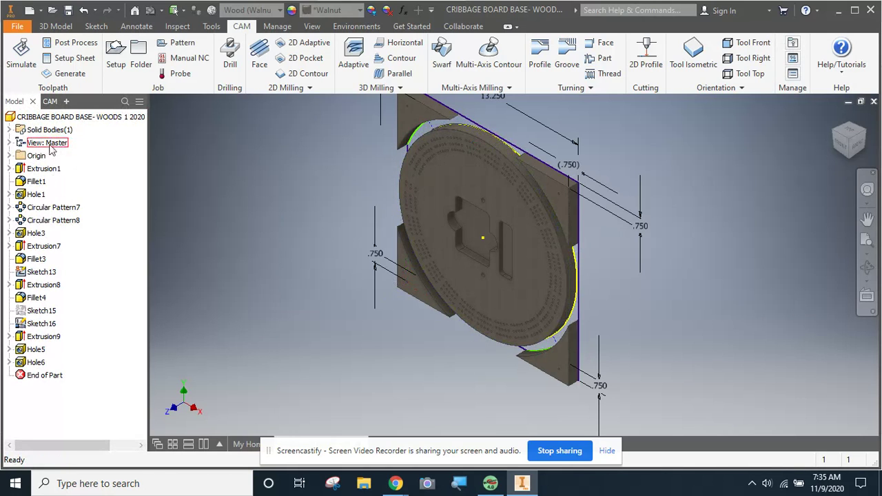
left_click(53, 103)
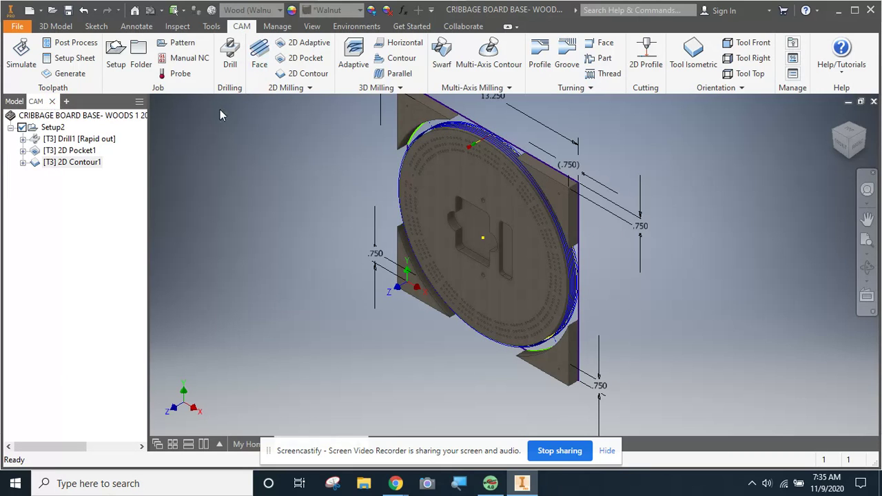
- Start the new Drill4 drilling operation, checking the board from Front and isometric views
left_click(230, 61)
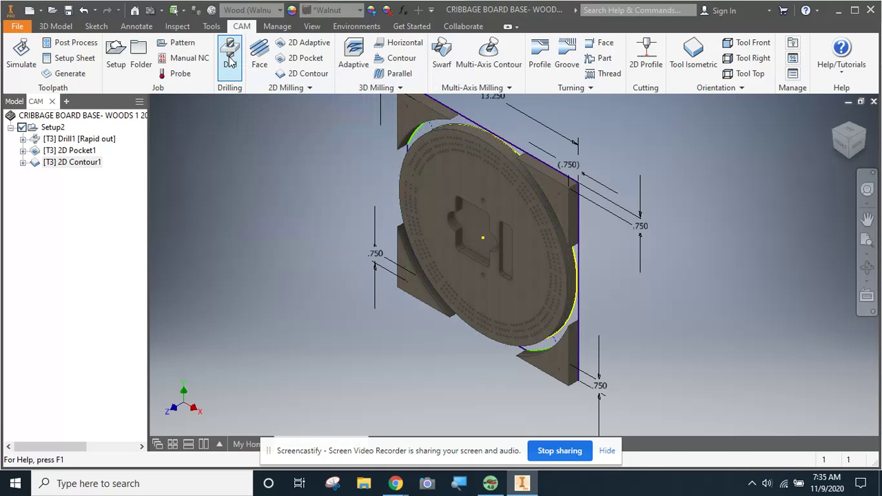
left_click(840, 154)
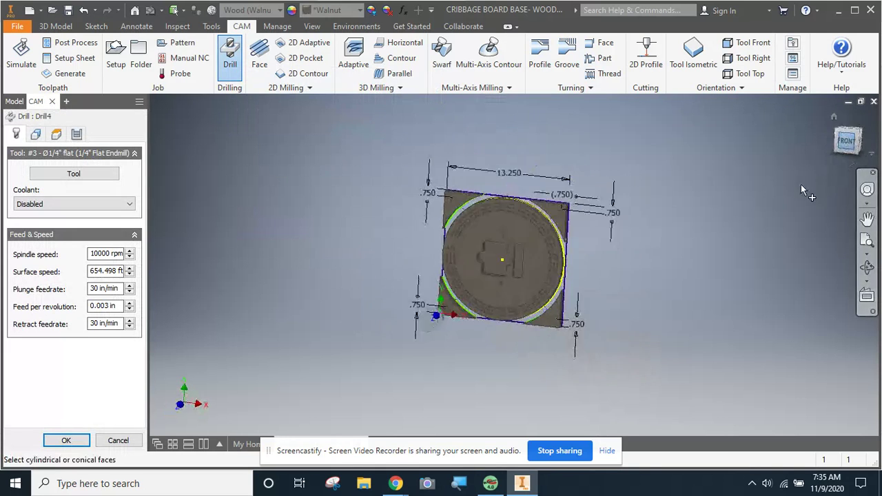
scroll(509, 224, "down", 5)
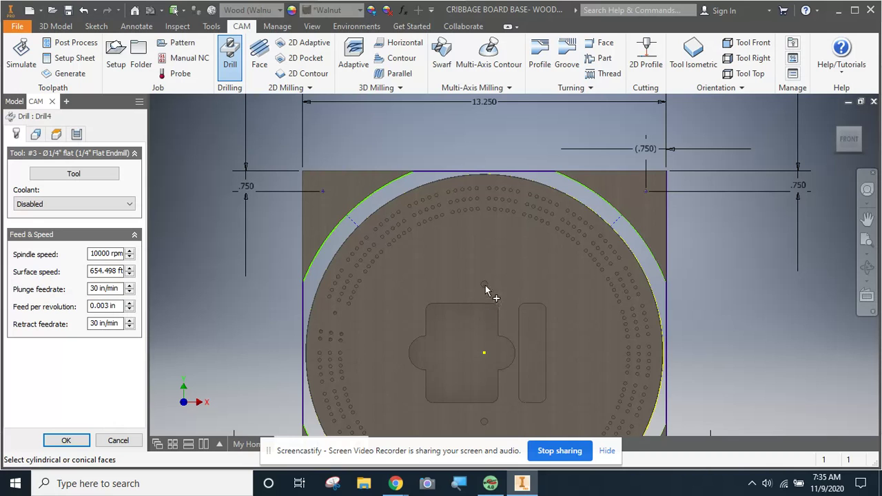
left_click(860, 135)
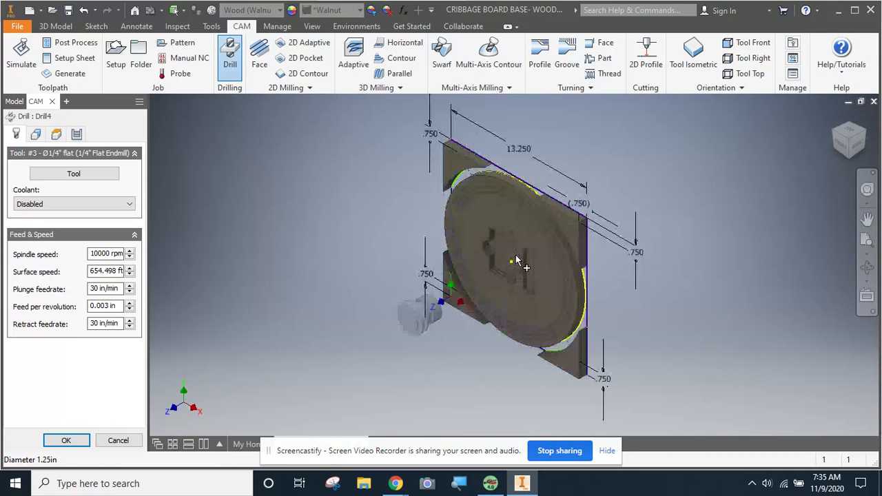
scroll(248, 192, "down", 3)
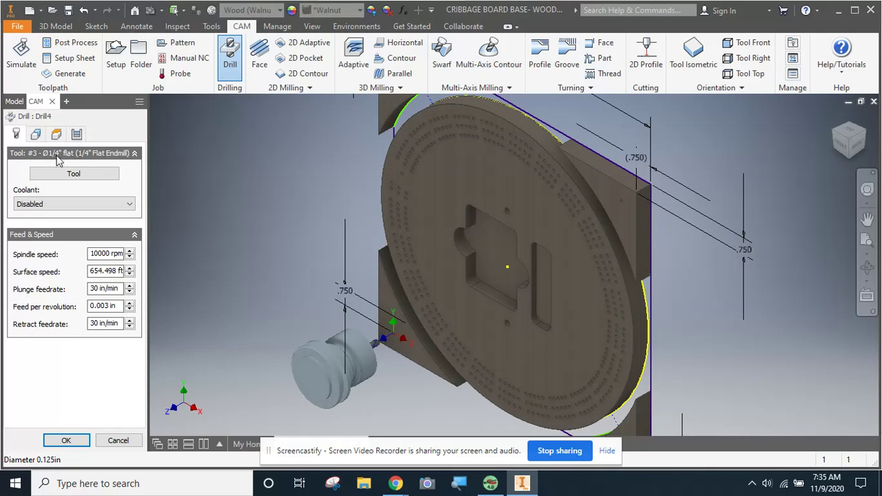
left_click(87, 180)
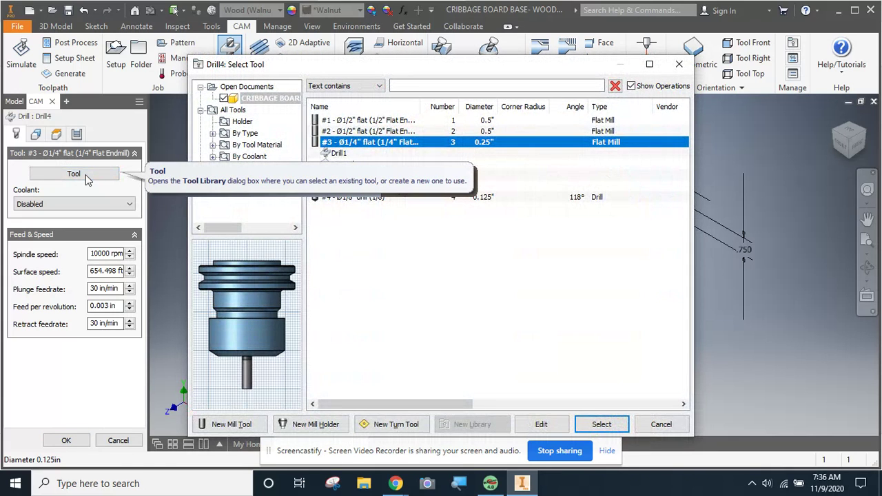
- Make the first Ø1/8" drill, found by searching '1/8' under Any drill, Drill4's tool
left_click(213, 134)
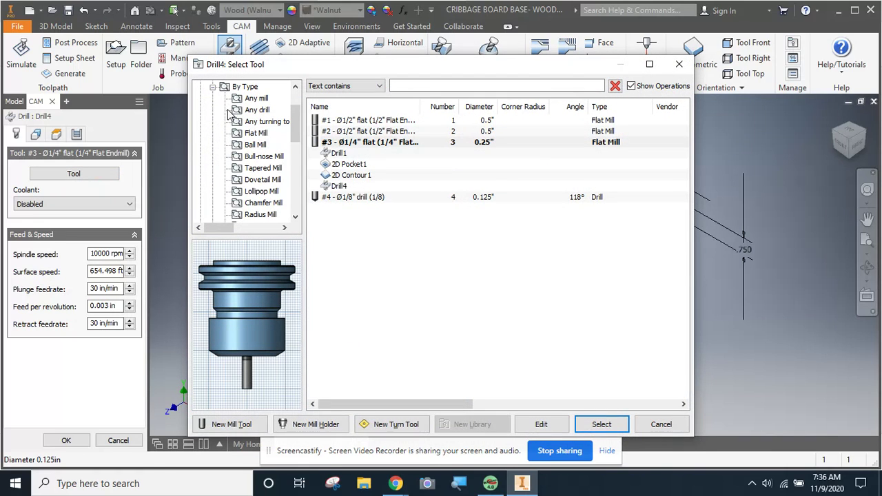
left_click(255, 111)
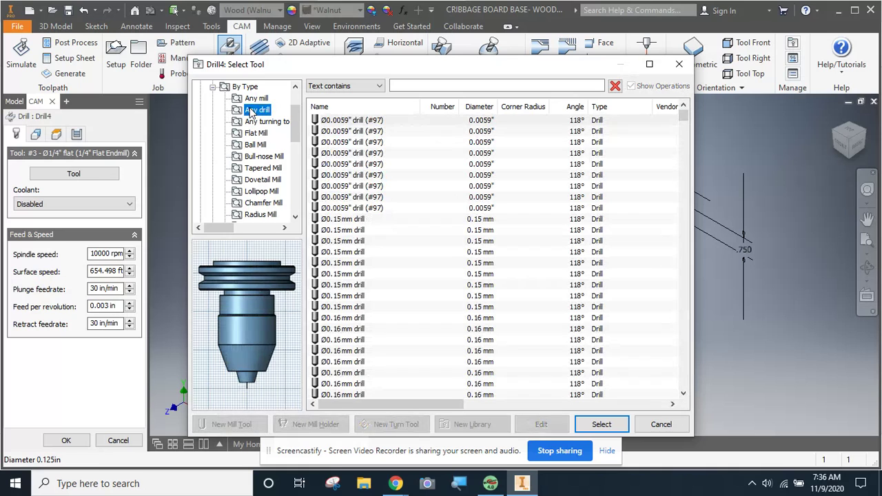
left_click(419, 83)
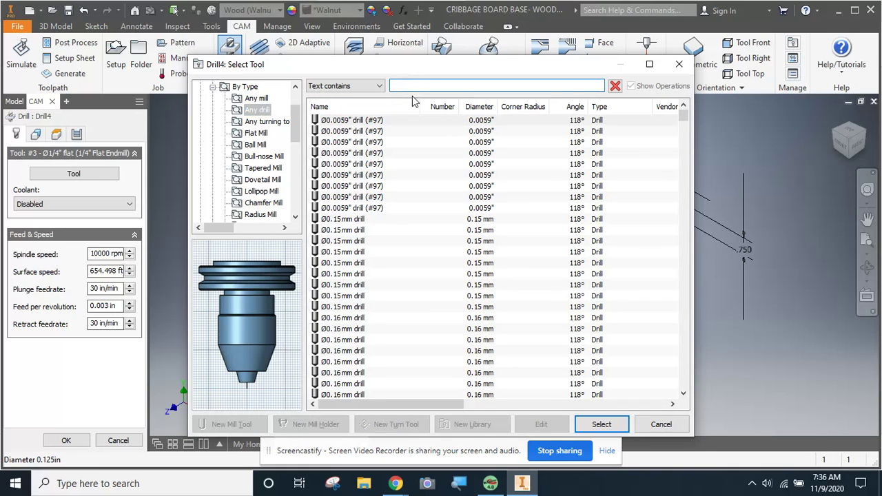
type("1/8")
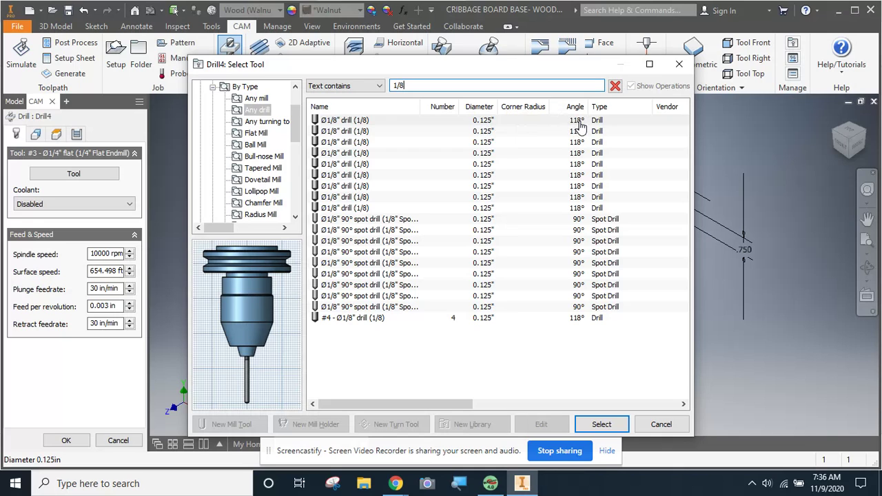
scroll(248, 400, "up", 5)
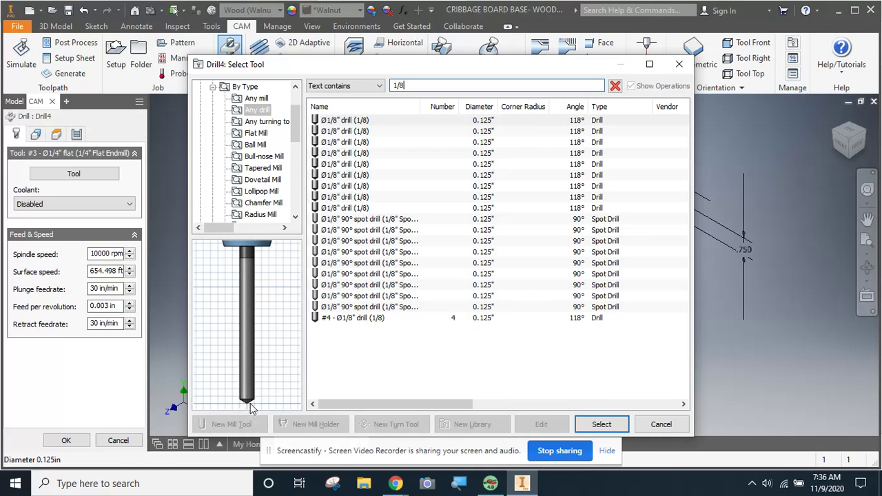
scroll(243, 406, "down", 5)
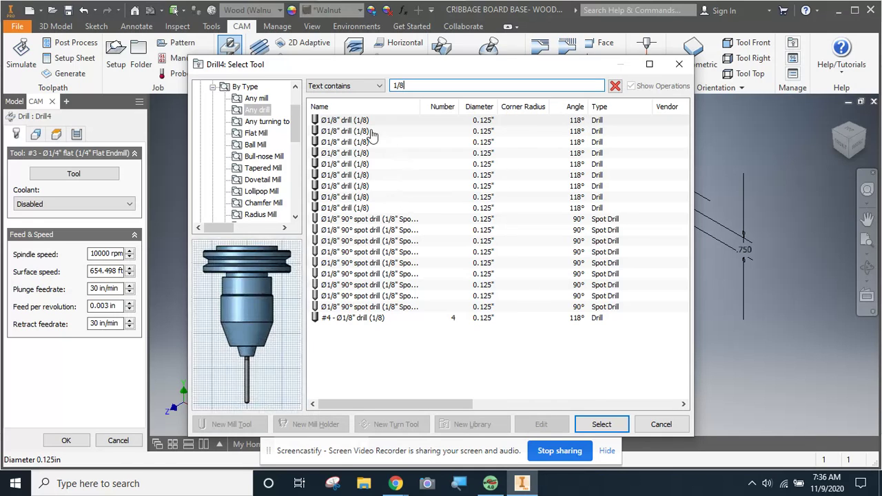
left_click(359, 120)
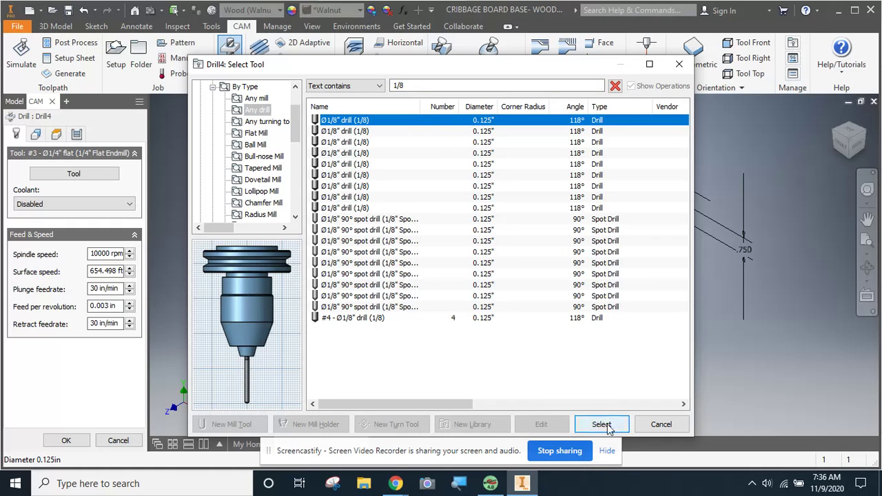
left_click(601, 424)
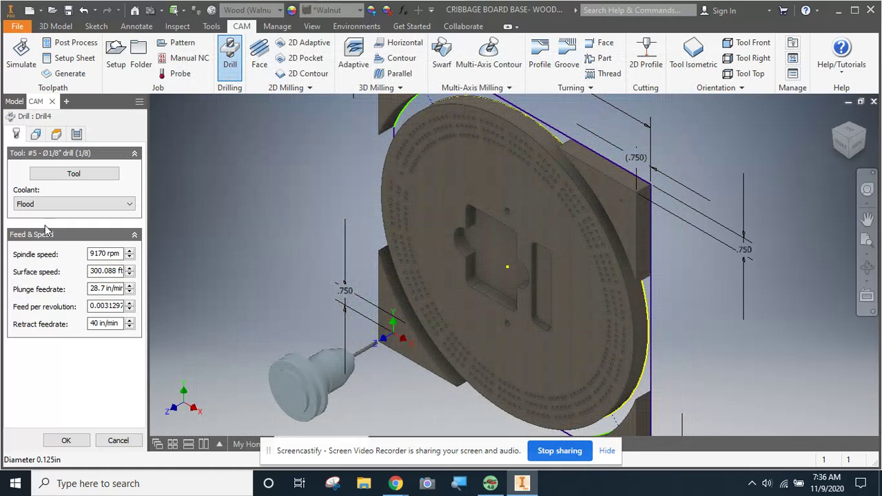
- Set Drill4's coolant to Disabled and show its Geometry settings
left_click(78, 204)
left_click(74, 219)
left_click(36, 135)
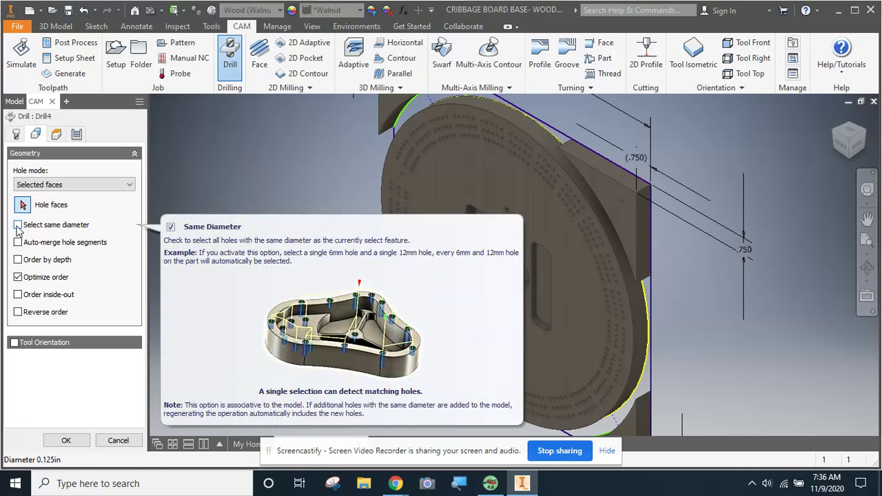
- Enable Select same diameter for Drill4 and begin picking a containment boundary
left_click(17, 227)
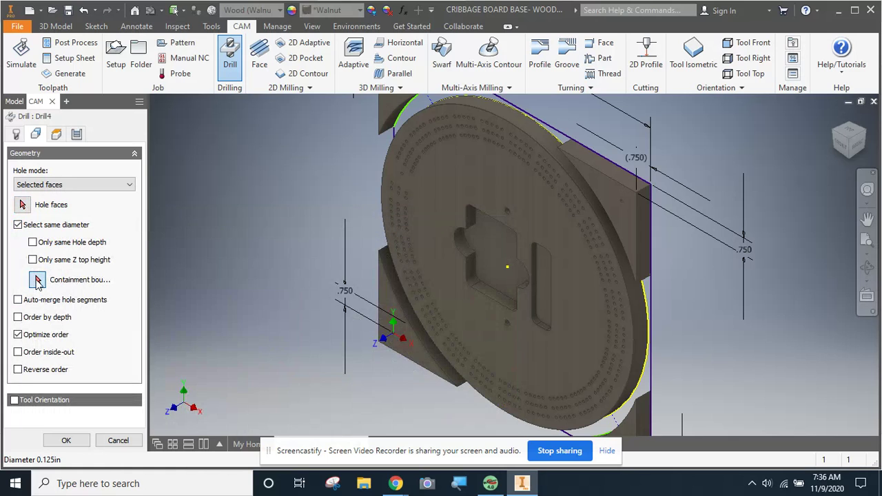
mouse_move(38, 282)
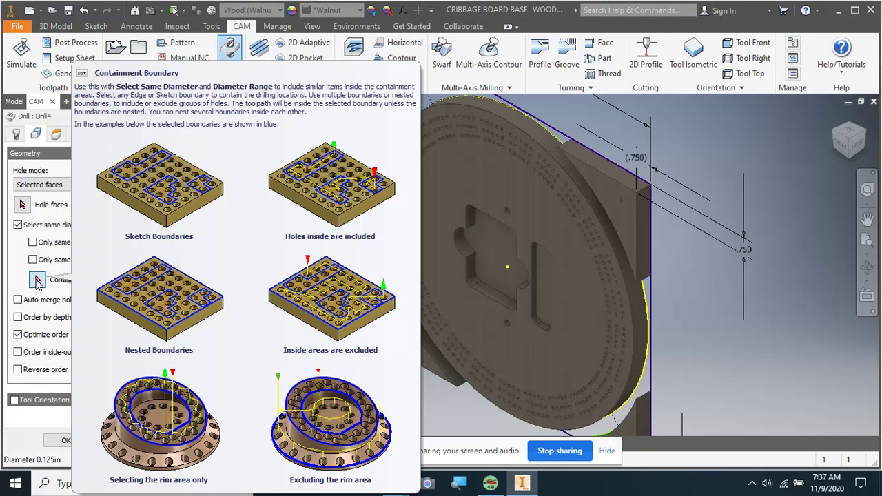
left_click(38, 280)
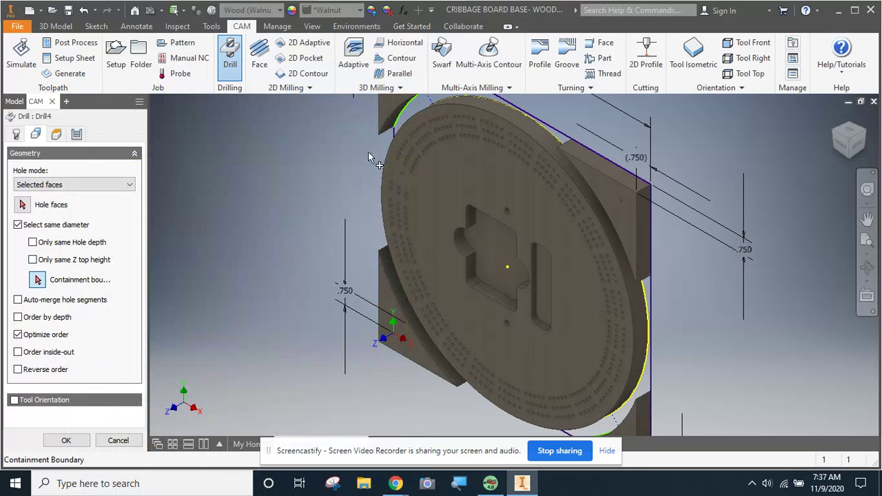
- Bound Drill4 by the disc's outer edge and pick one 0.125 in hole to select all 367
left_click(386, 165)
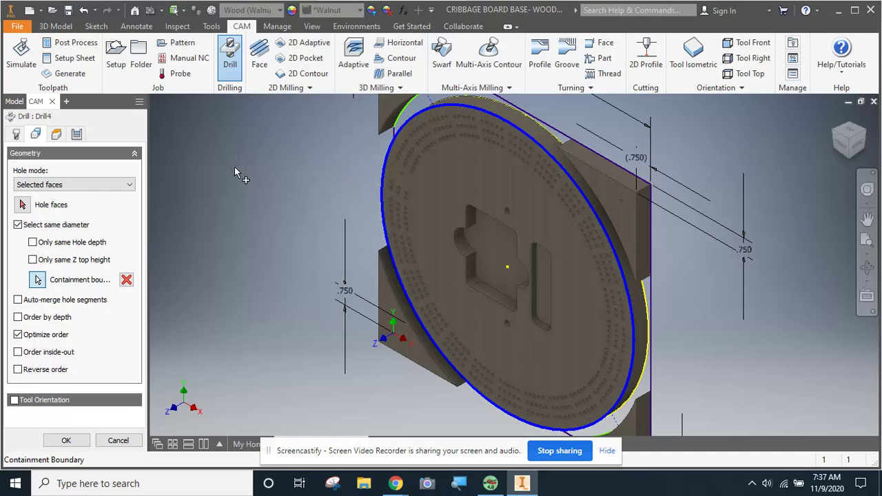
left_click(23, 205)
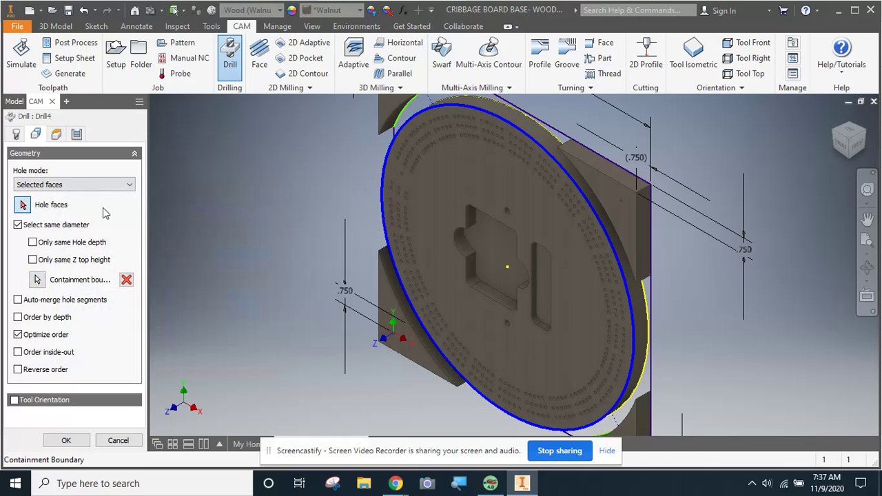
left_click(399, 177)
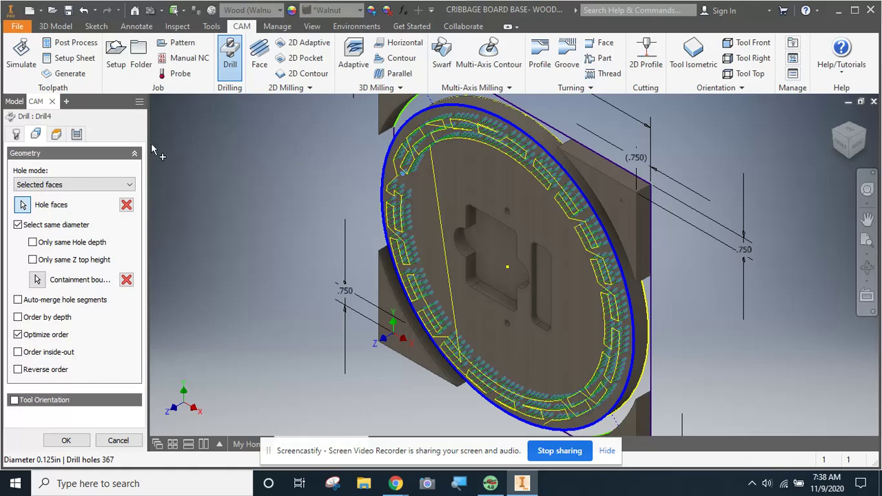
- In Heights, lower the retract and feed height offsets from 0.2 in to 0.1 in
left_click(57, 134)
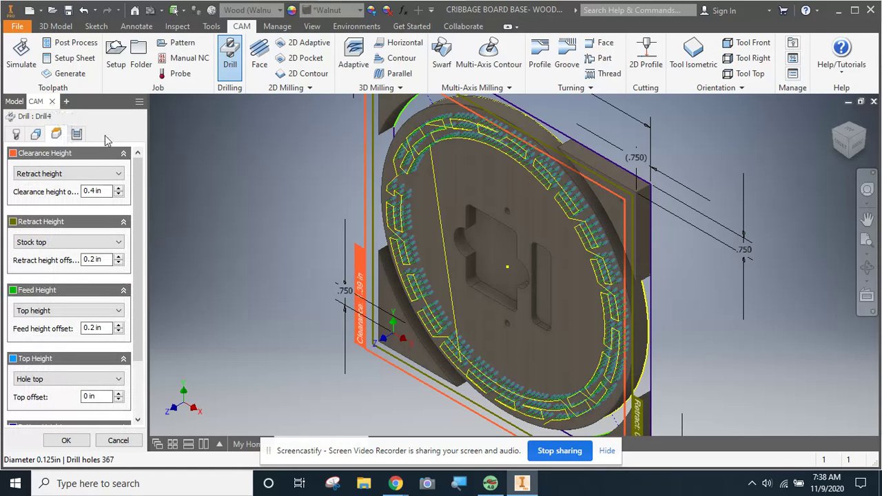
left_click(861, 151)
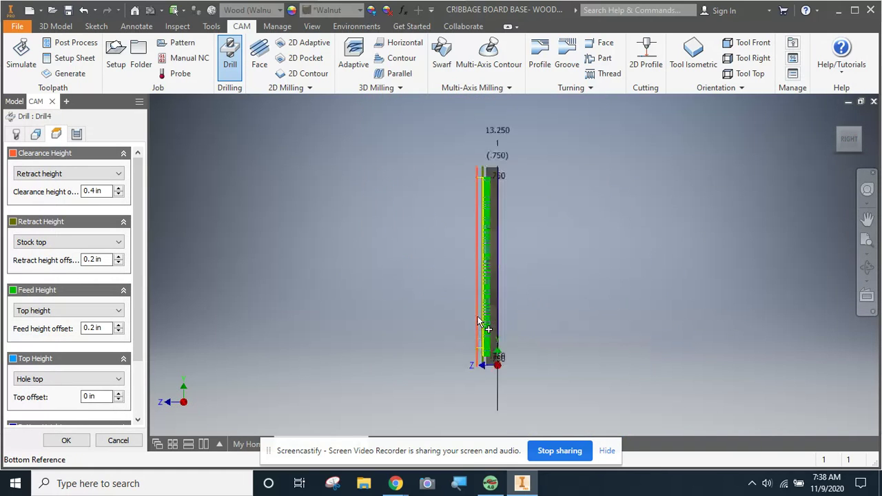
scroll(477, 320, "up", 5)
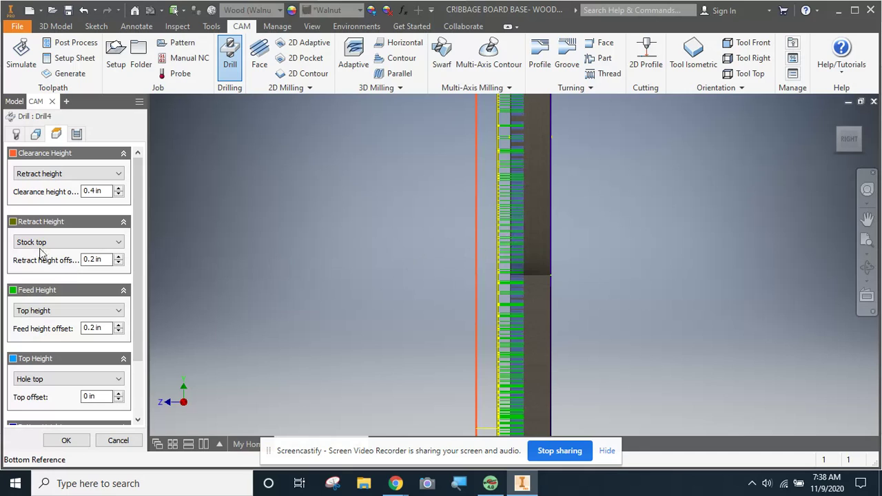
left_click(119, 263)
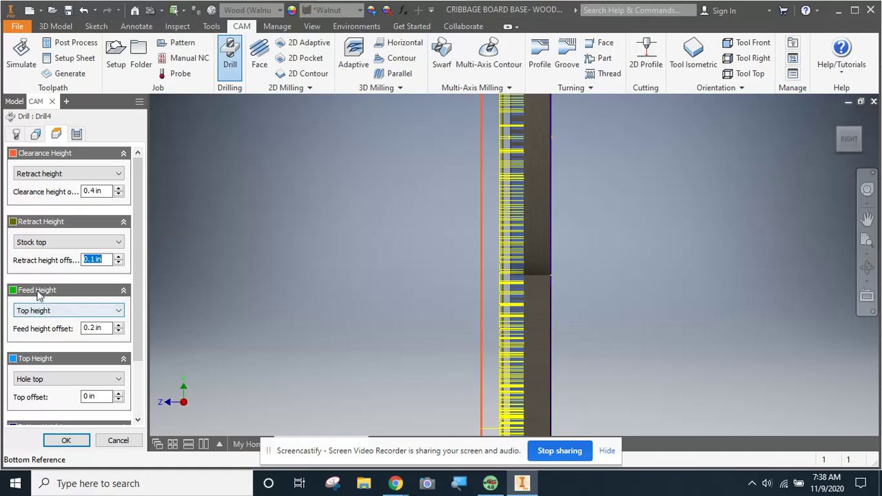
left_click(118, 331)
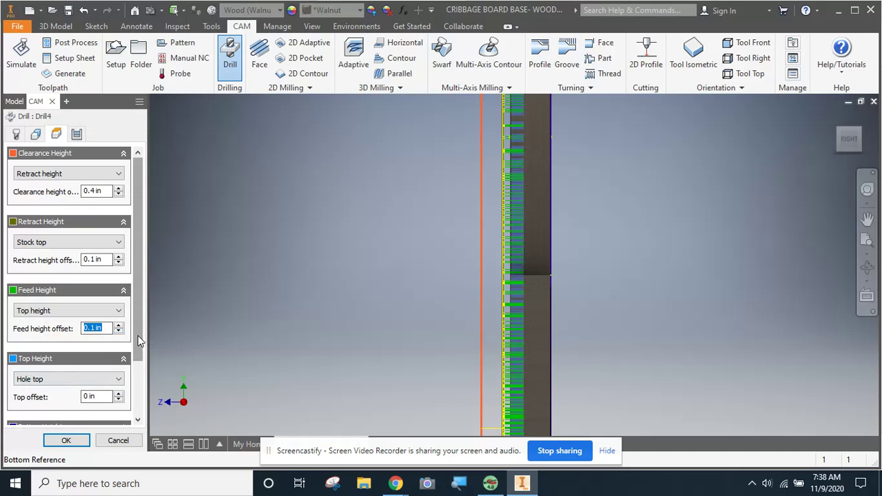
scroll(138, 338, "down", 3)
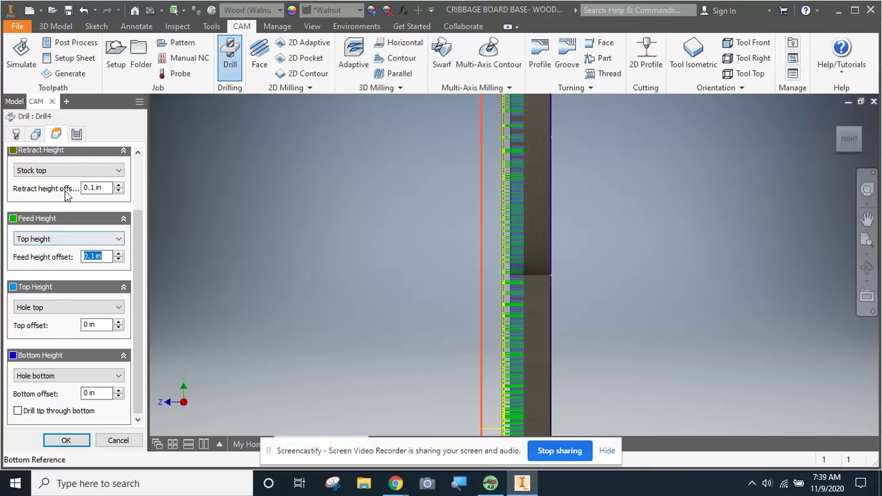
- Keep the Drilling - rapid out cycle and finish Drill4 as [T5] Drill4 [Rapid out]
left_click(77, 135)
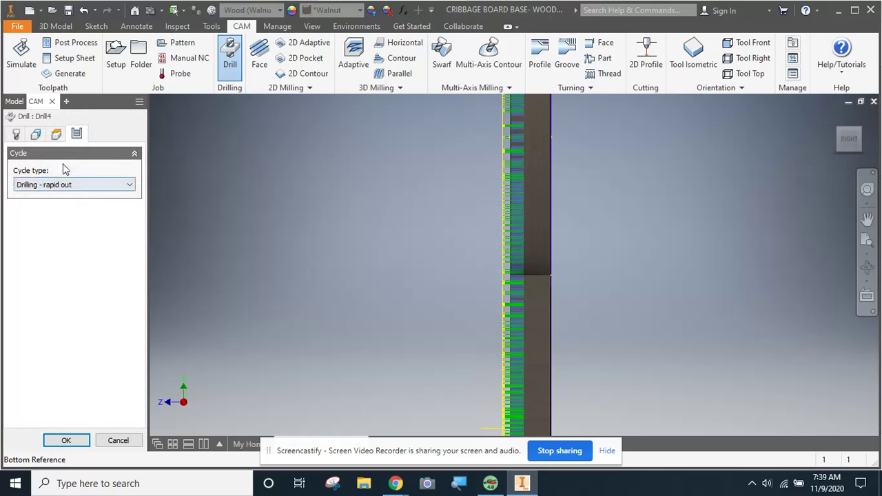
left_click(23, 185)
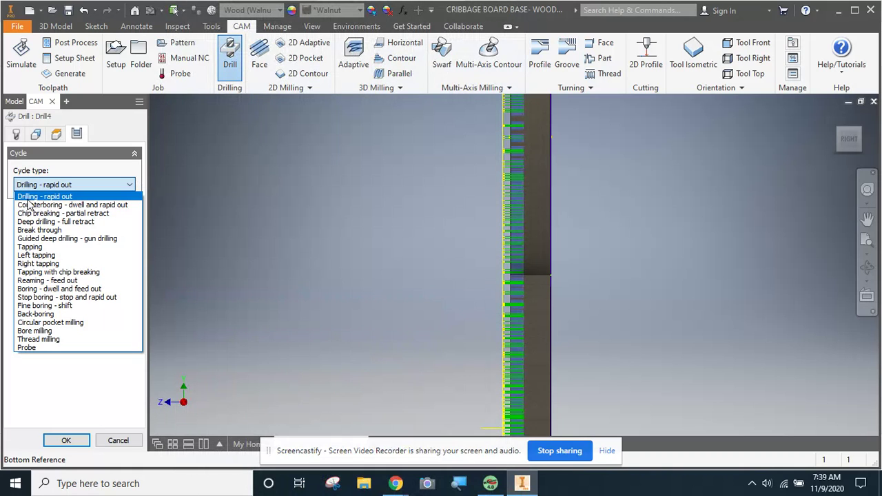
left_click(27, 197)
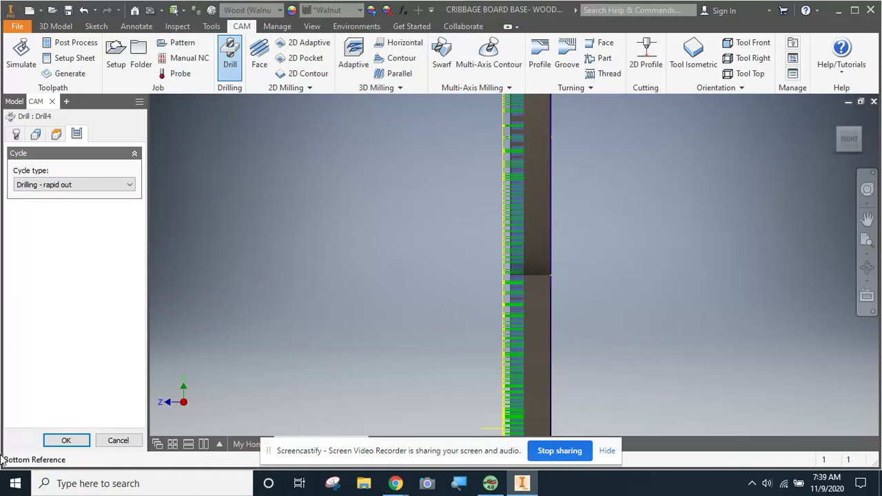
left_click(73, 441)
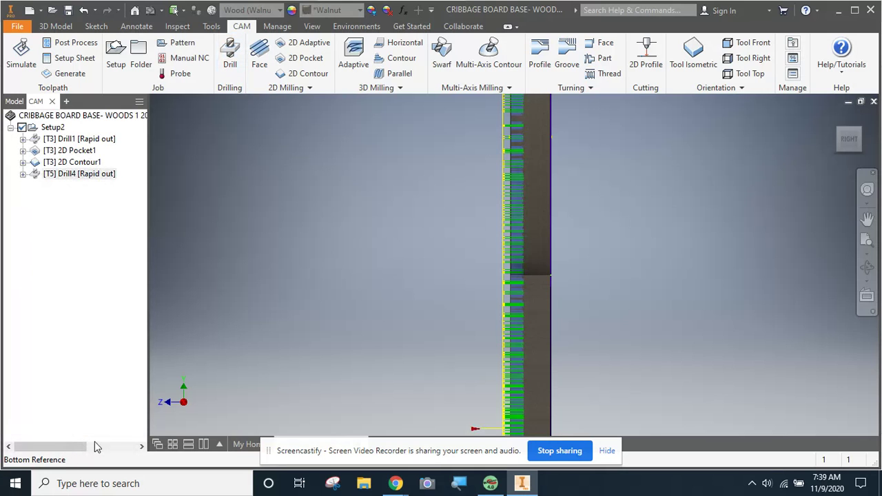
- Return to the home view, select [T5] Drill4 [Rapid out] and simulate it
mouse_move(840, 129)
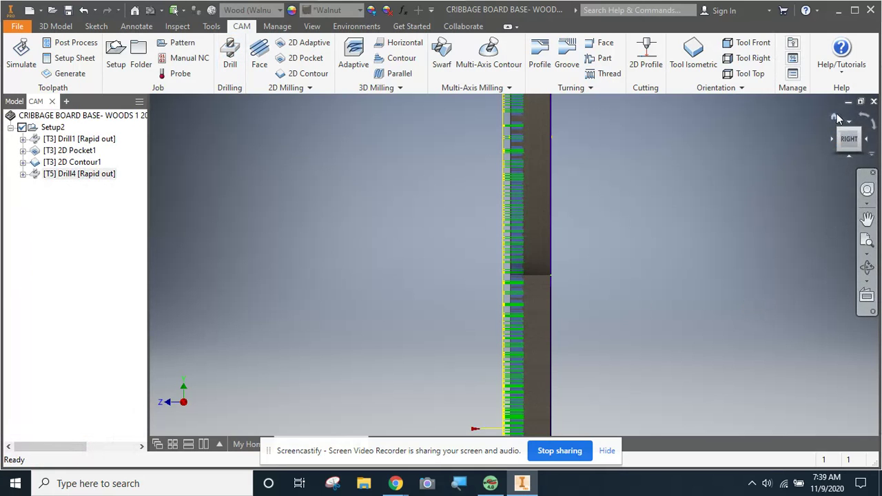
left_click(834, 116)
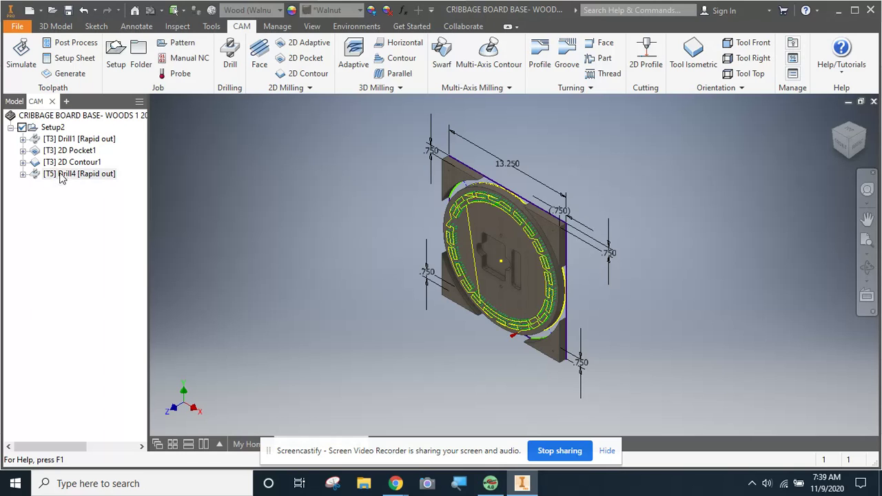
left_click(62, 176)
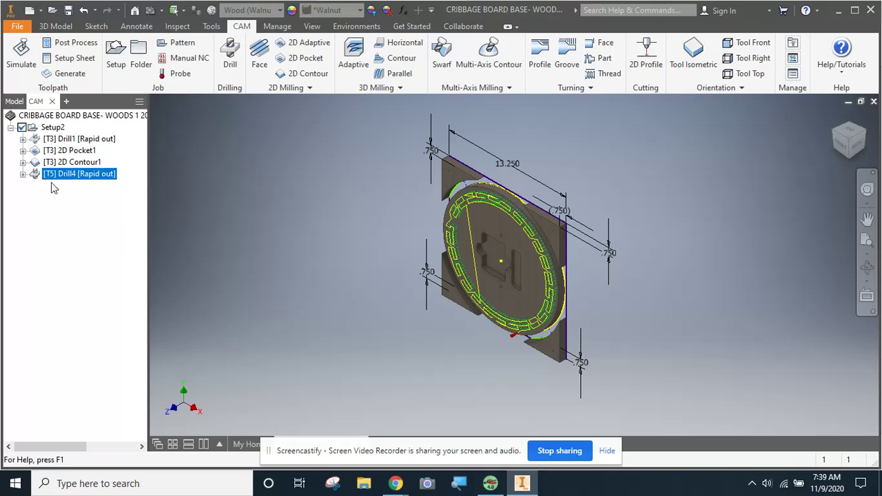
left_click(20, 55)
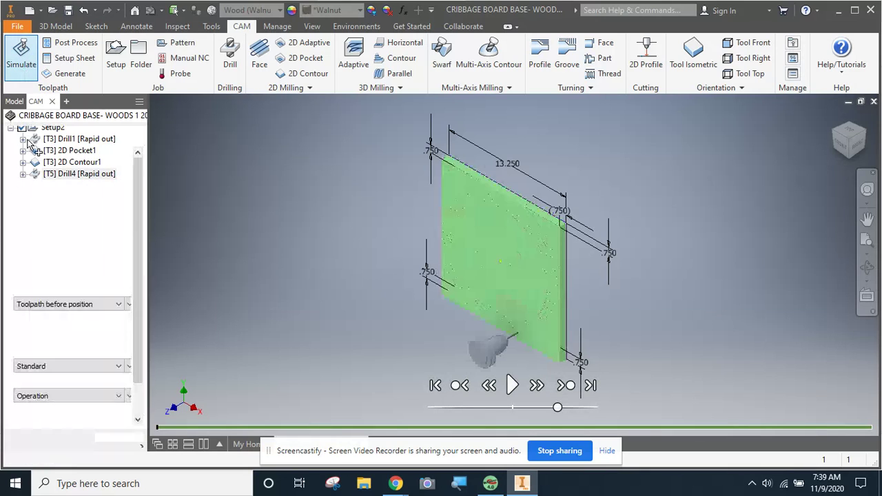
- Play the Drill4 simulation and show its statistics: 0:11:48 time, 407.046 in distance
left_click(511, 384)
scroll(496, 372, "up", 3)
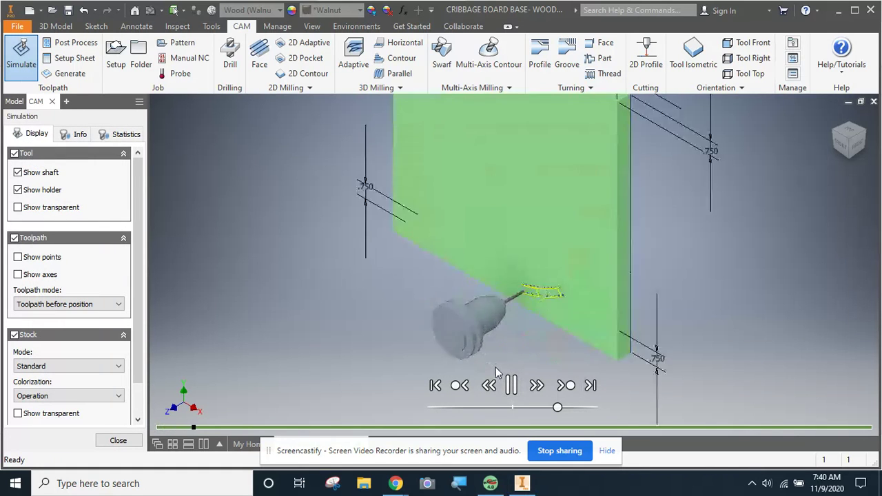
scroll(533, 332, "up", 3)
scroll(559, 311, "down", 3)
scroll(590, 241, "up", 4)
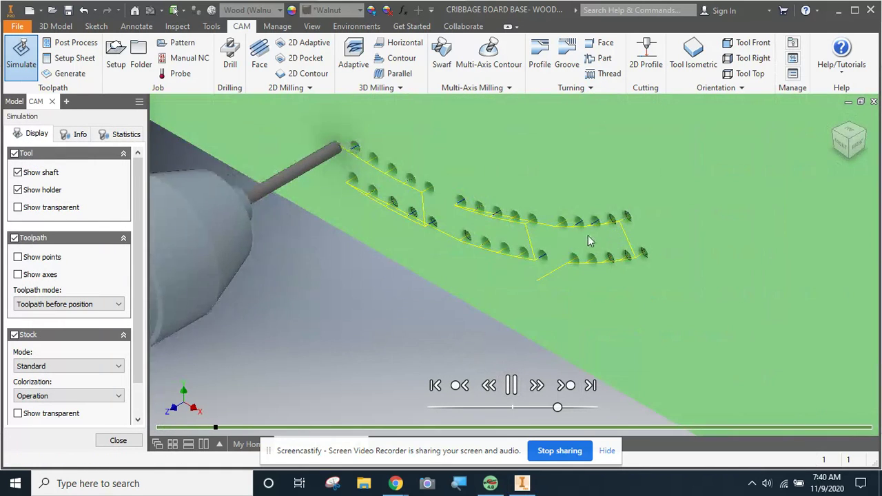
scroll(317, 131, "down", 2)
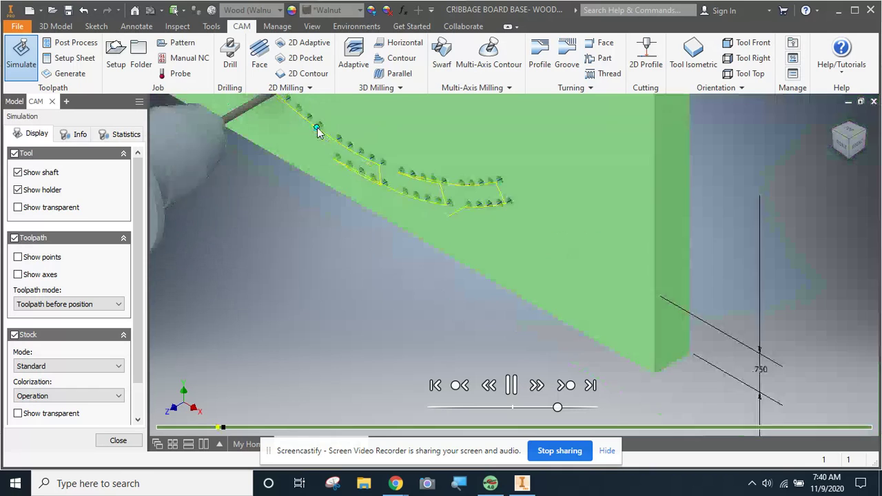
scroll(317, 131, "down", 2)
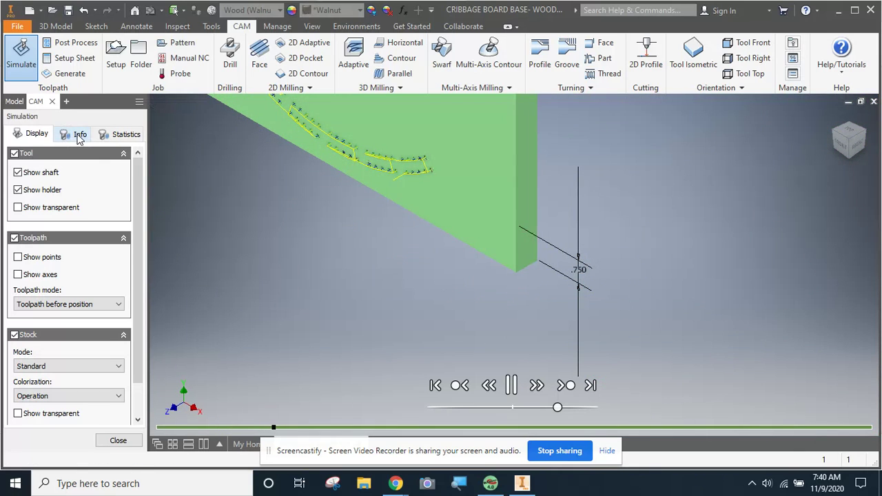
left_click(124, 134)
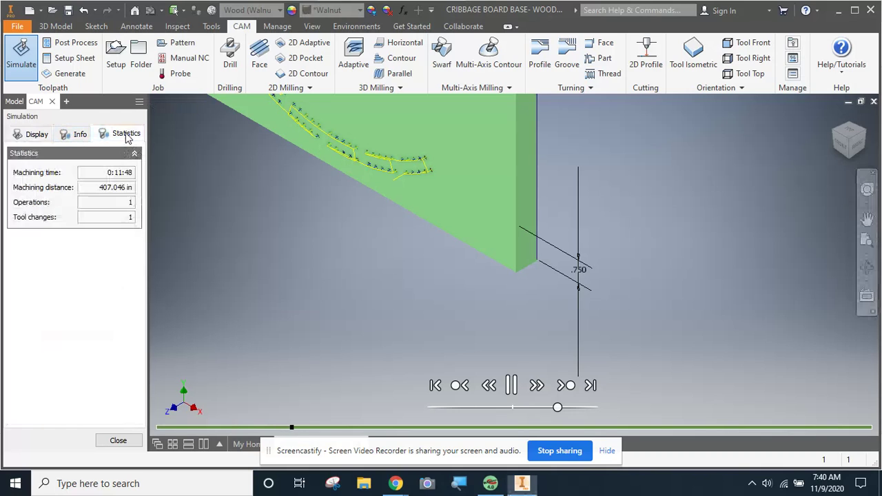
- Review tool position details, stop playback at the end, and close the simulation
left_click(69, 135)
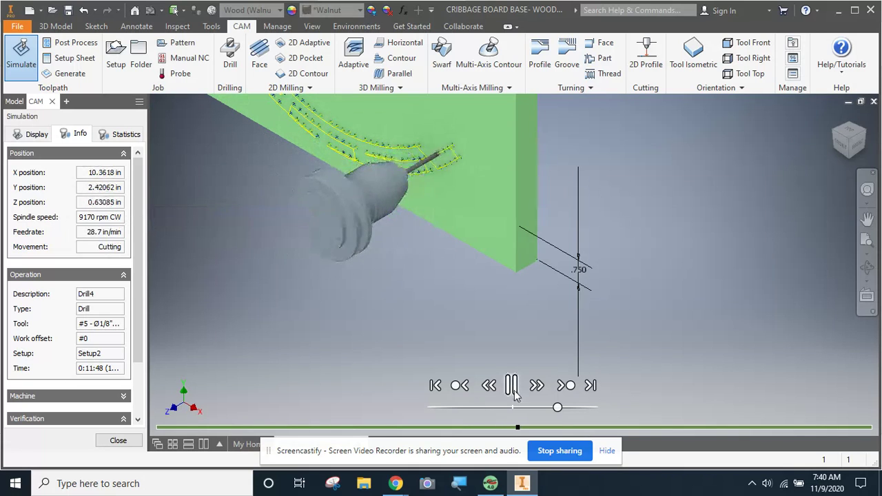
scroll(529, 416, "up", 5)
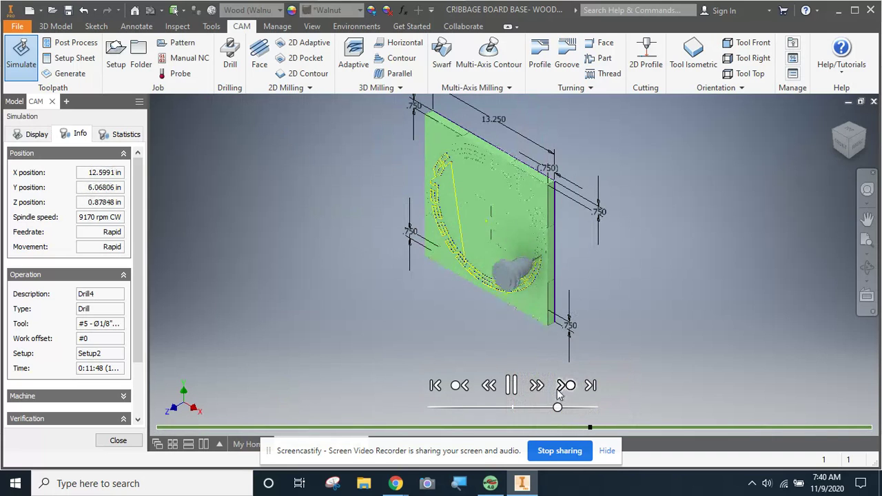
left_click(566, 385)
scroll(441, 204, "up", 3)
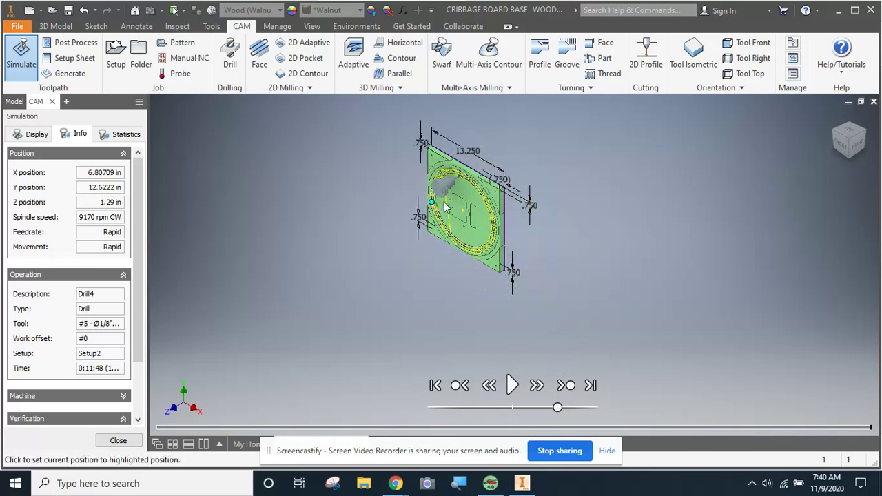
scroll(455, 208, "down", 5)
scroll(455, 208, "up", 3)
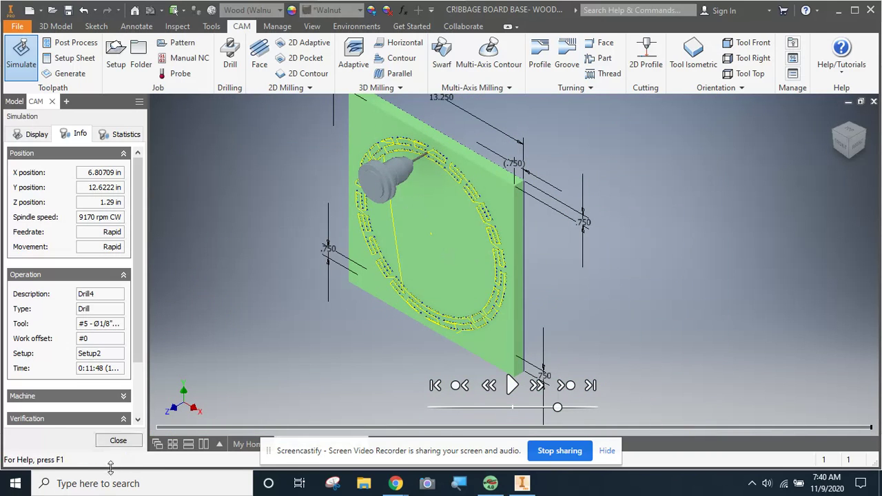
left_click(118, 442)
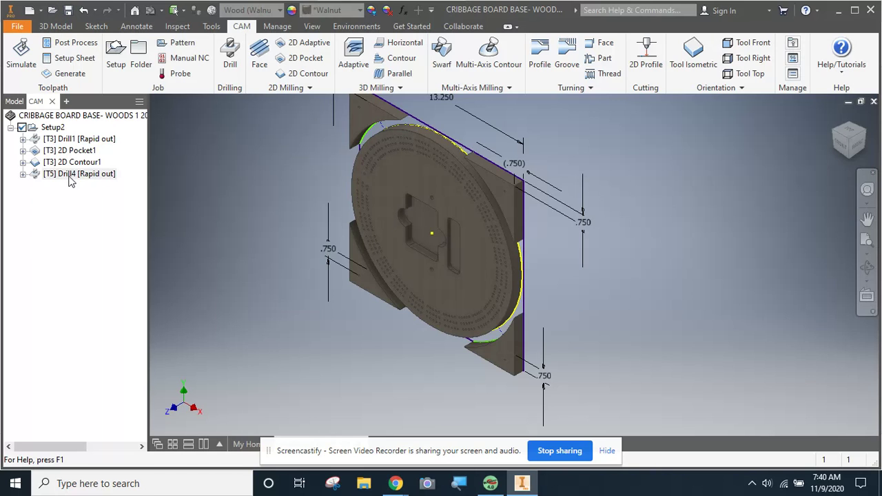
- With [T5] Drill4 selected, bring up the Mach3Mill post settings with the .tap extension
left_click(74, 44)
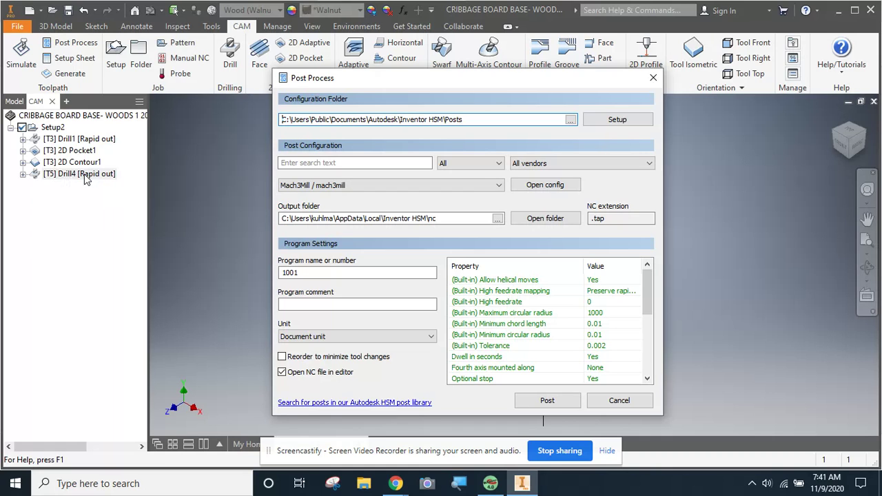
key("Escape")
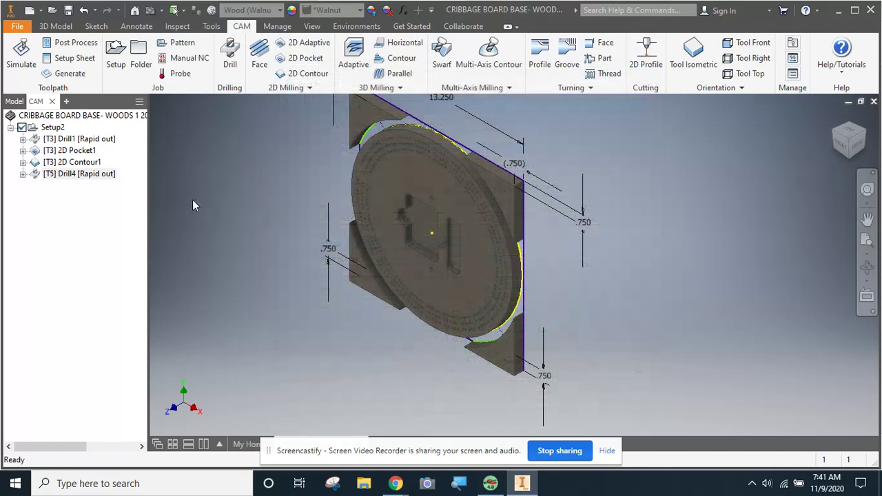
left_click(60, 175)
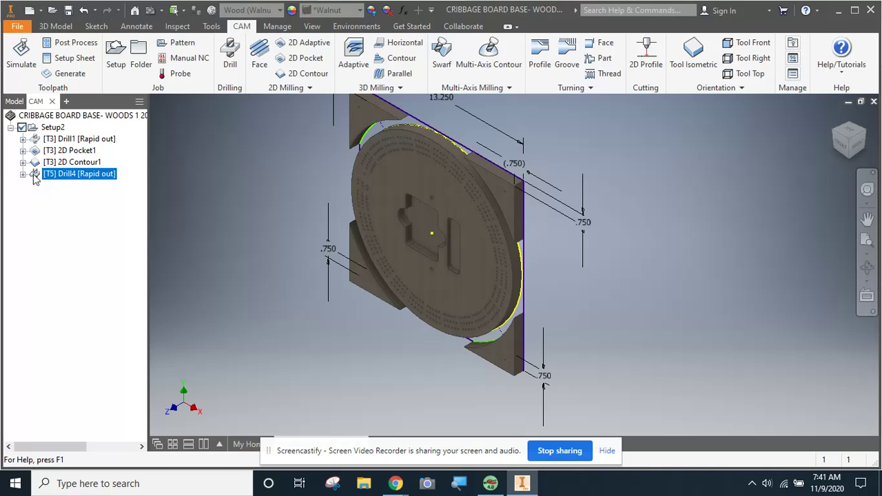
left_click(68, 44)
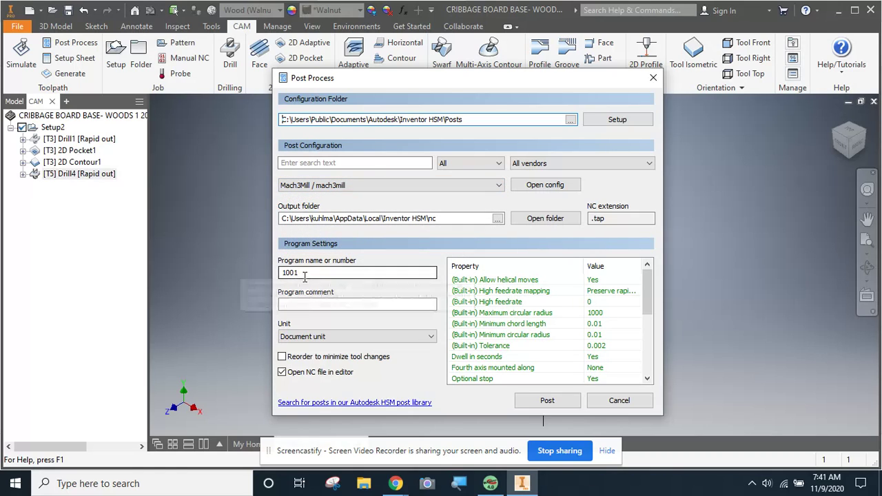
- Replace program number 1001 with 'AK Drillng Cycle' and post the Drill4 toolpath
left_click(304, 275)
left_click_drag(304, 275, 270, 273)
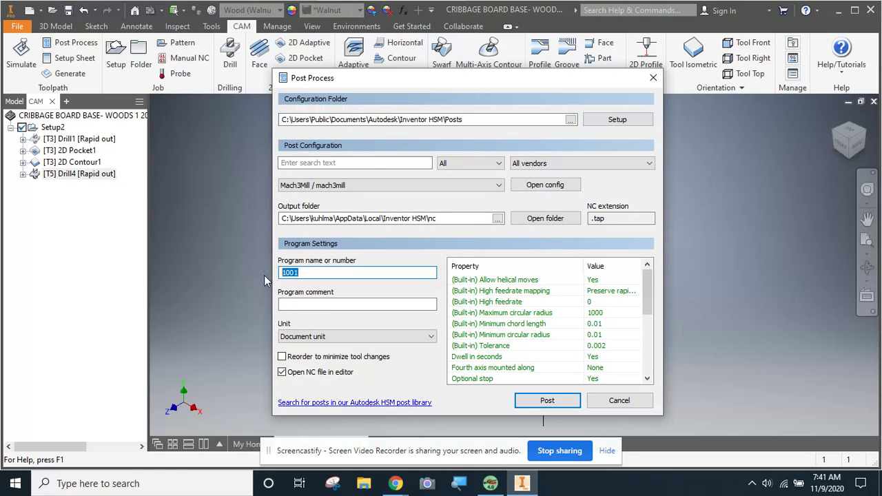
type("AK Drillig")
key("BackSpace")
key("BackSpace")
type("ng Cycle")
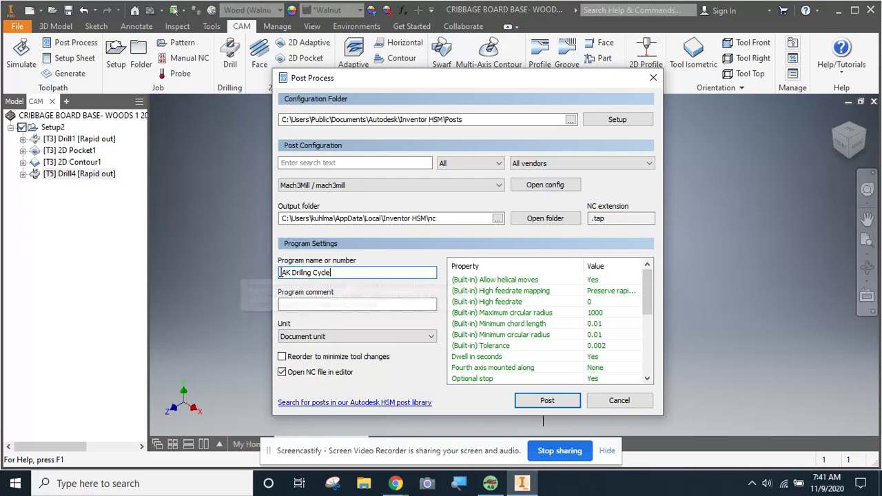
left_click(543, 400)
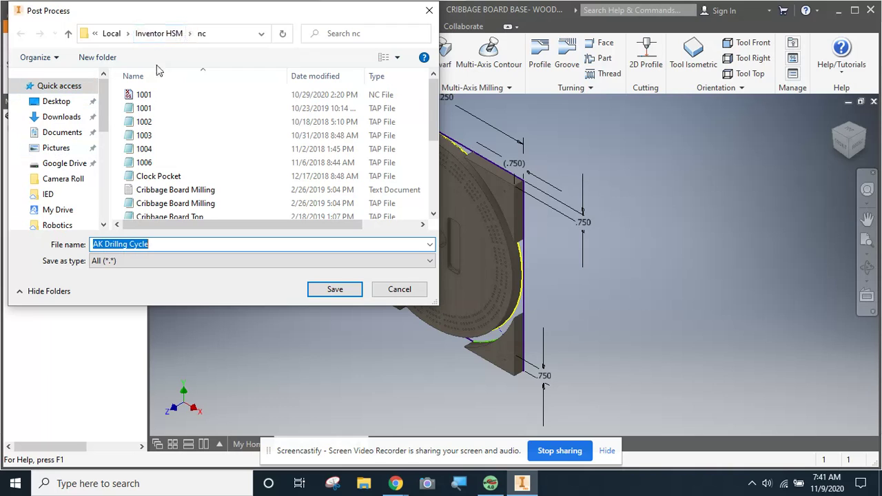
- Save AK Drillng Cycle.tap to the Desktop, opening the 392-line G81 program in HSM Edit
left_click(57, 102)
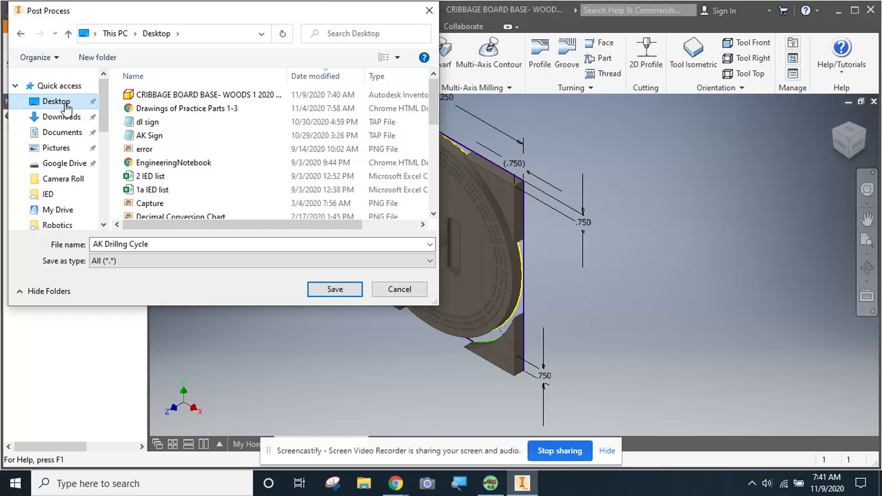
left_click(344, 292)
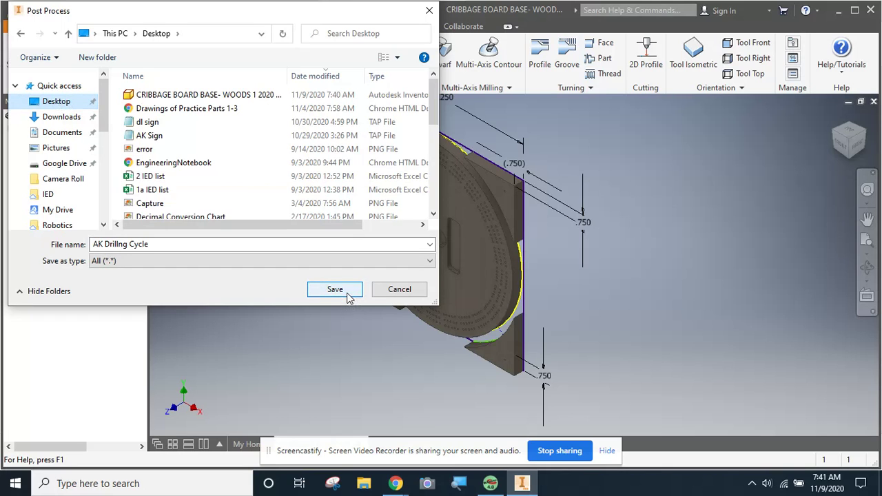
left_click(348, 294)
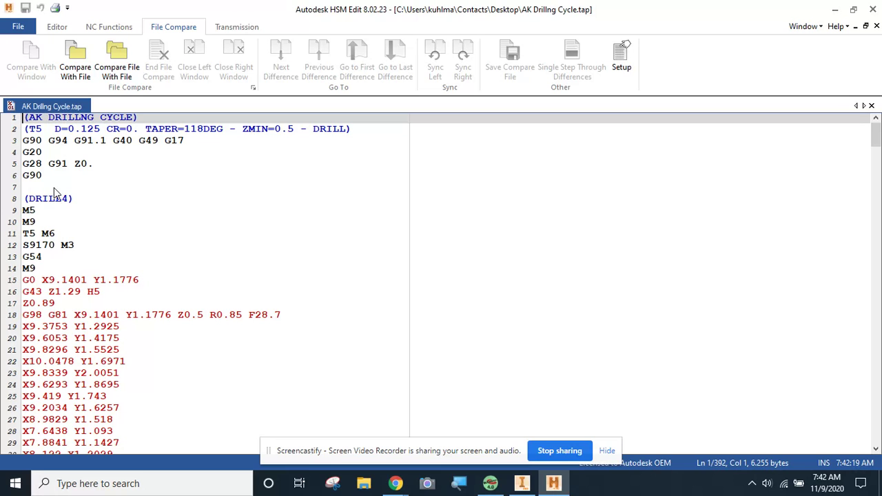
scroll(62, 211, "down", 20)
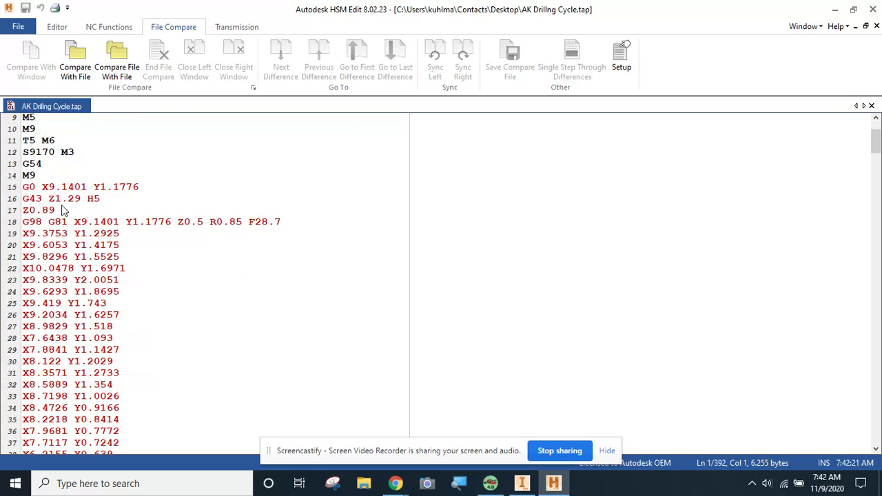
scroll(66, 210, "down", 20)
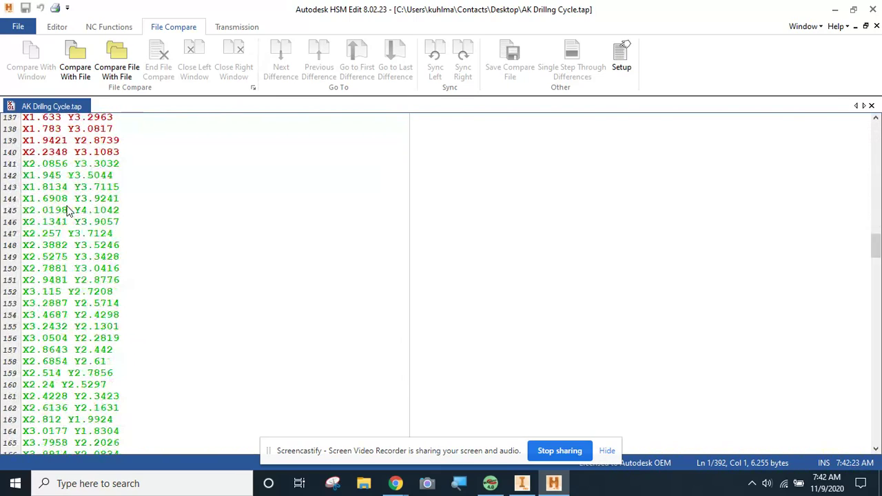
scroll(69, 211, "down", 8)
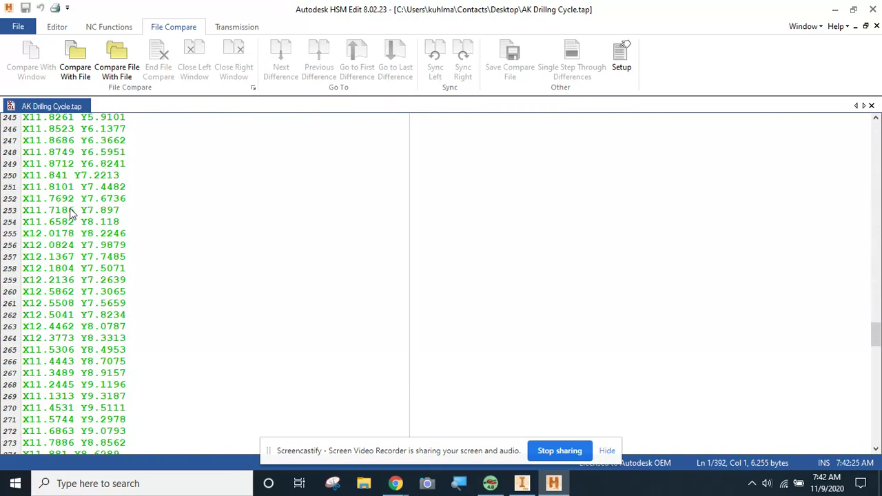
left_click_drag(876, 335, 876, 128)
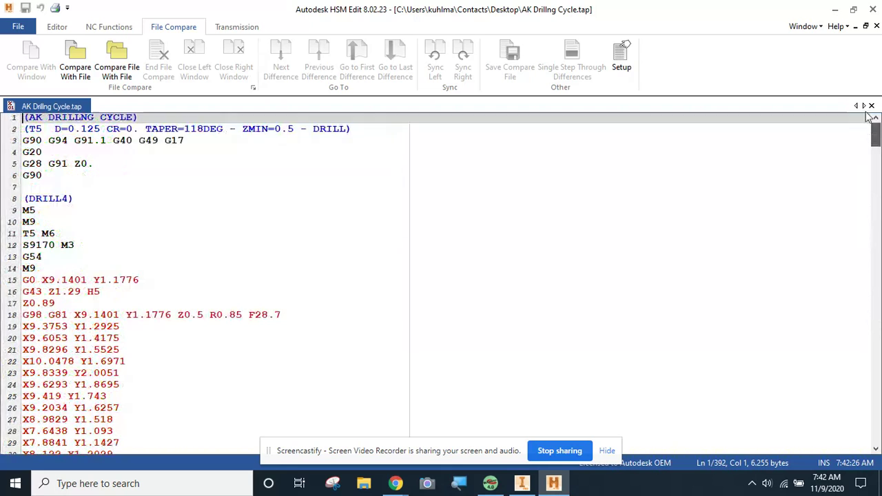
- Close HSM Edit, minimize Inventor and Chrome, and select the AK Drillng Cycle desktop icon
left_click(874, 11)
left_click(841, 11)
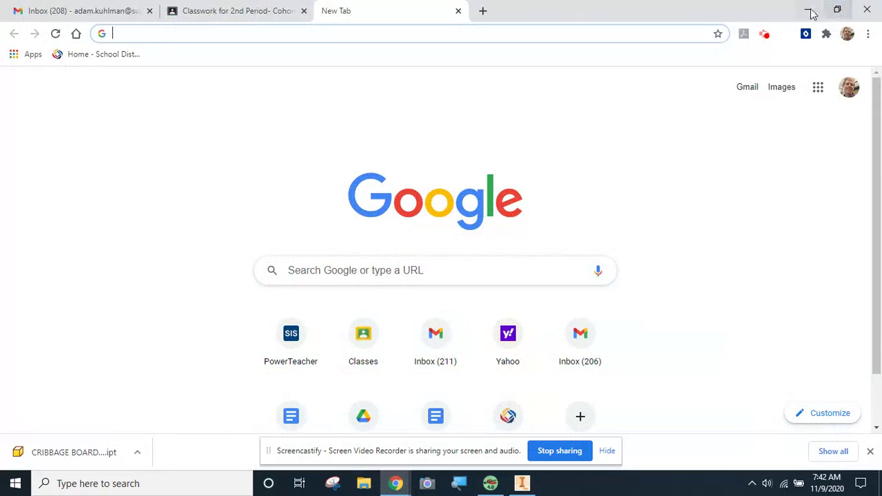
left_click(815, 13)
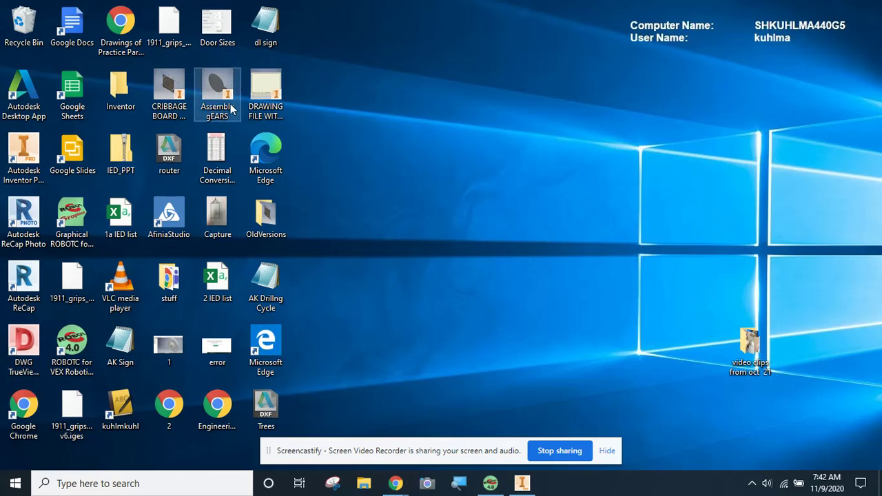
left_click(271, 277)
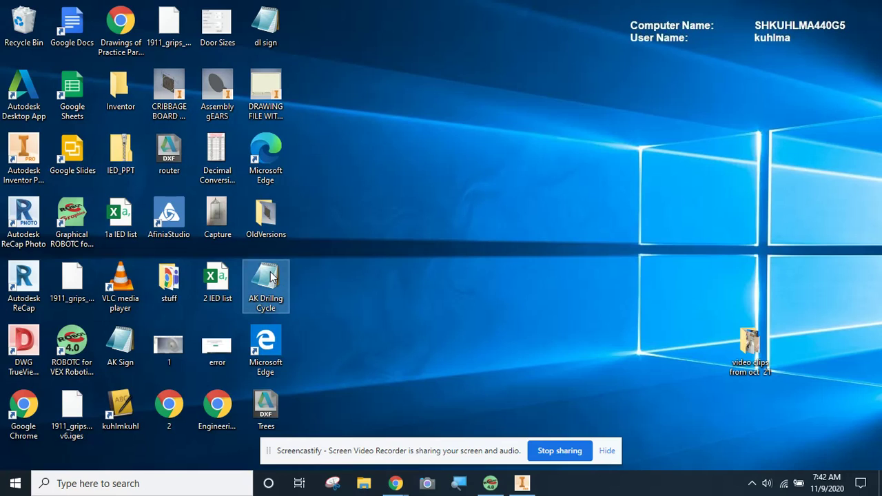